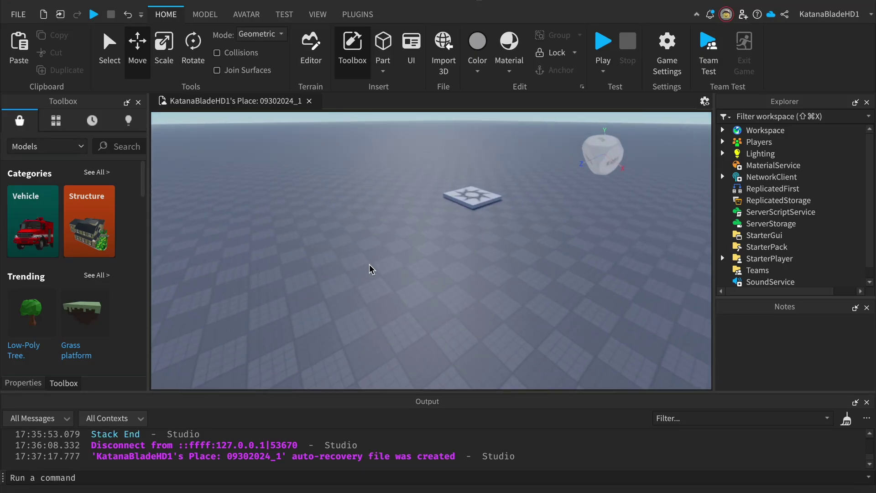
Open the Asset Manager and show the Meshes folder of the Welding place
right_click_drag(354, 231, 402, 200)
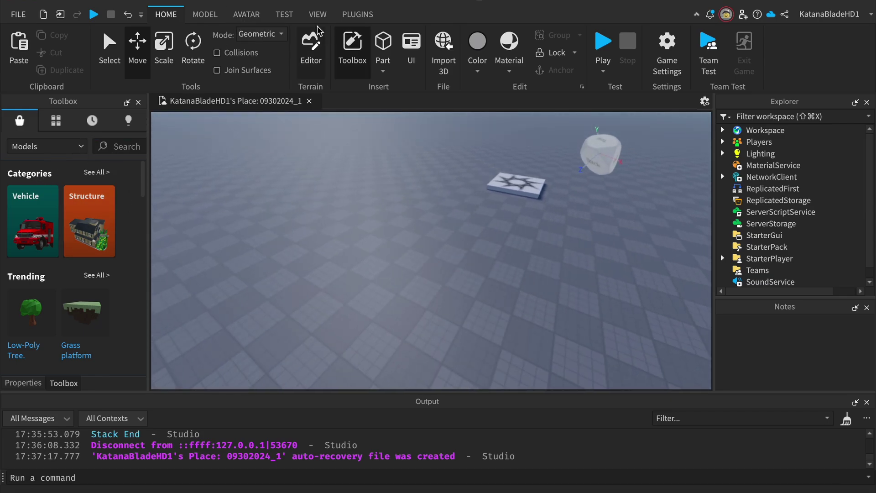
left_click(284, 17)
left_click(315, 17)
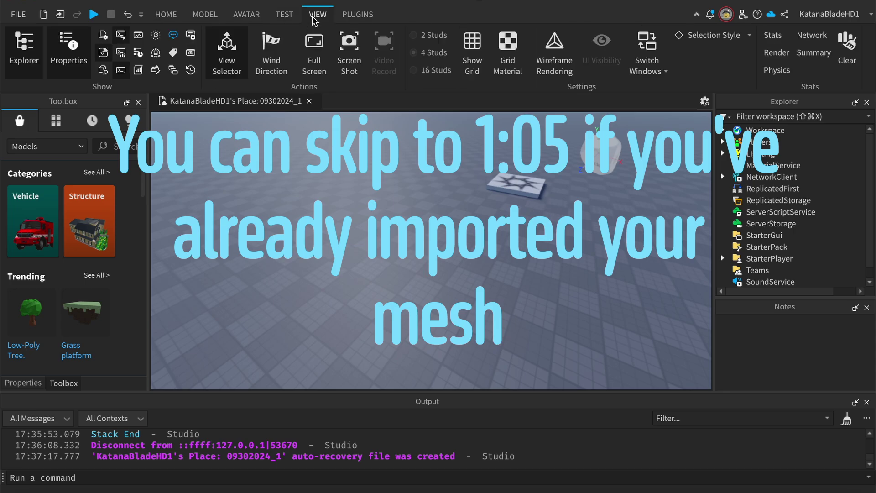
left_click(104, 37)
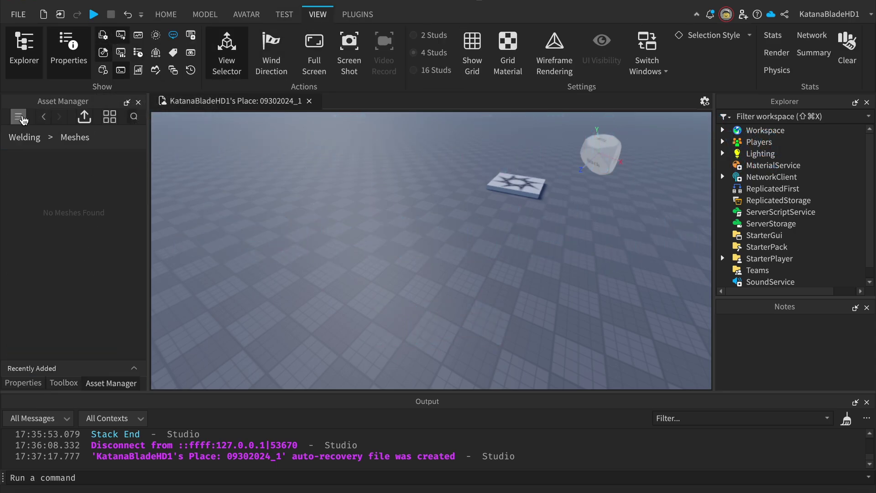
left_click(19, 117)
left_click(75, 181)
Bulk import Clothes2.fbx from Downloads as separate meshes, with rescaling of oversized meshes and reversal of inward-pointing normals enabled
left_click(88, 123)
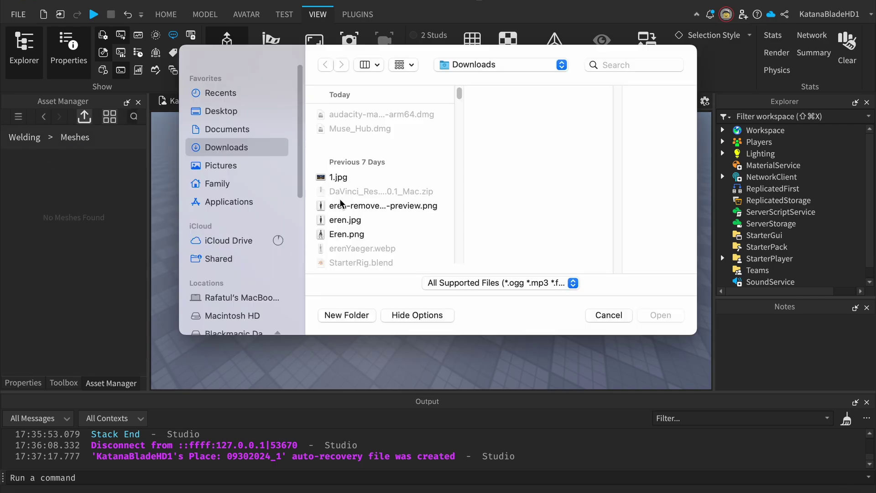
scroll(347, 206, "down", 5)
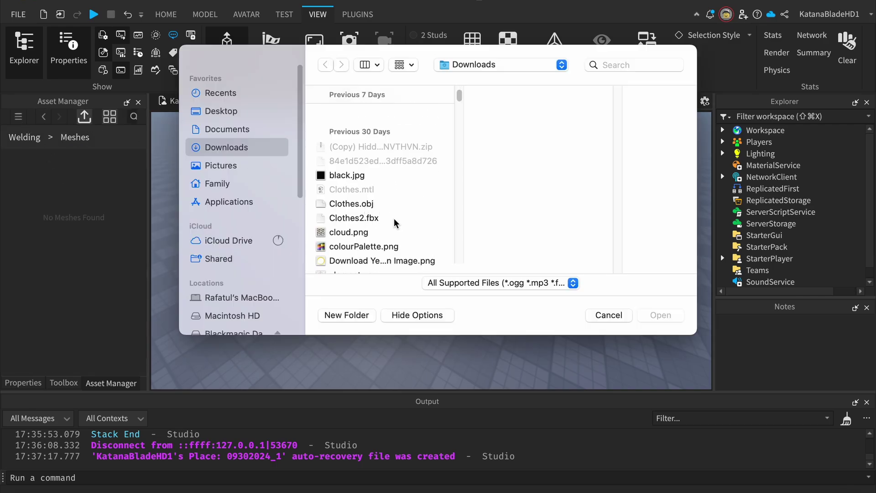
left_click(352, 220)
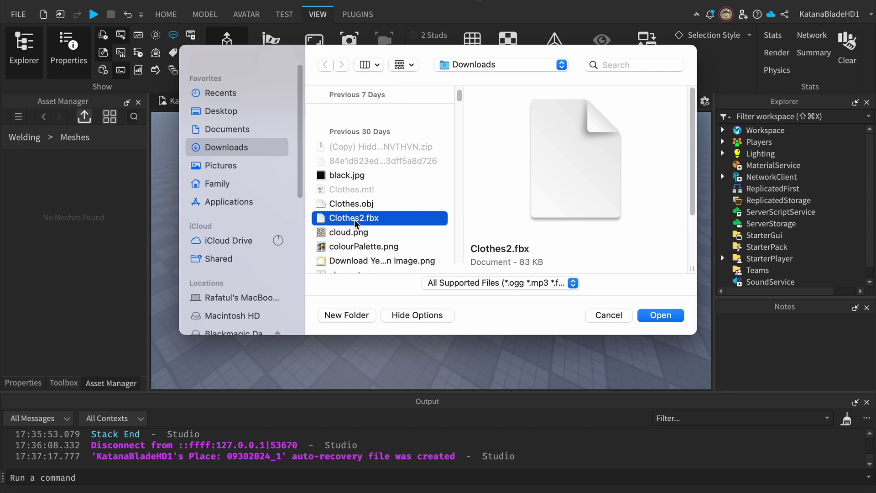
left_click(666, 316)
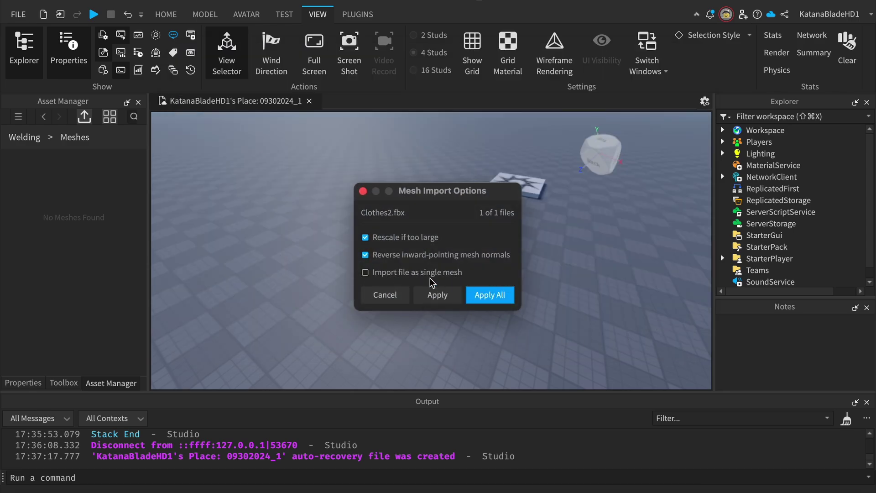
left_click(499, 298)
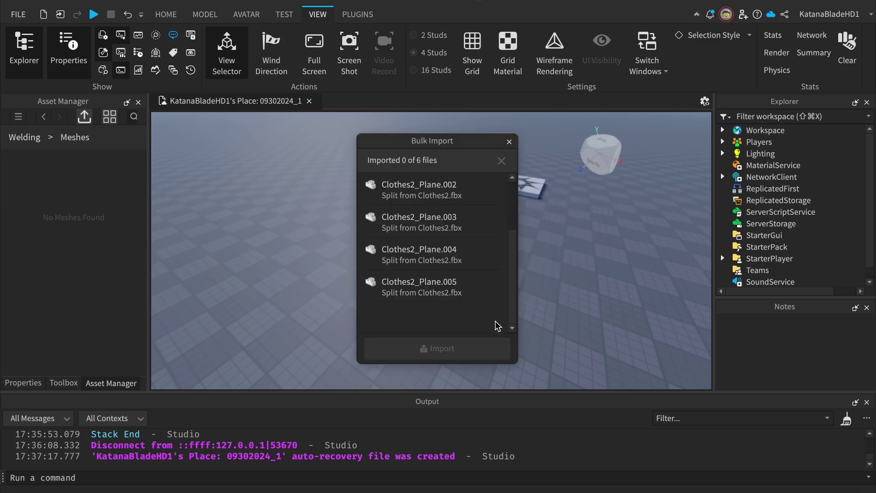
mouse_move(514, 249)
left_mouse_down()
mouse_move(516, 211)
mouse_move(512, 261)
left_mouse_up()
left_click(509, 142)
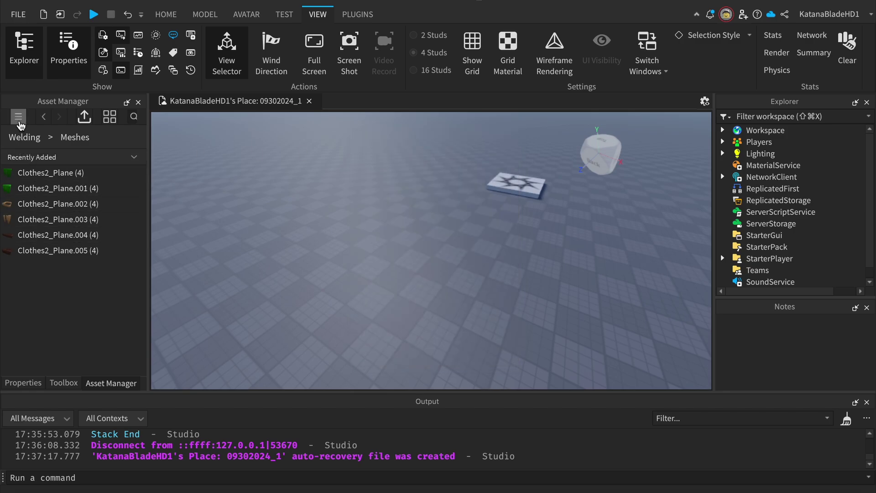
Insert all six Clothes2_Plane meshes from the Meshes folder into the workspace with their location
left_click(19, 117)
left_click(54, 180)
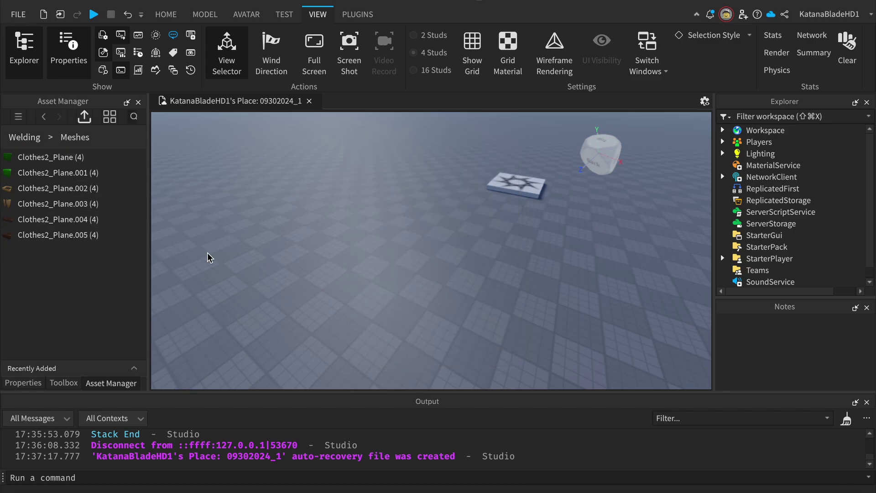
left_click(54, 235)
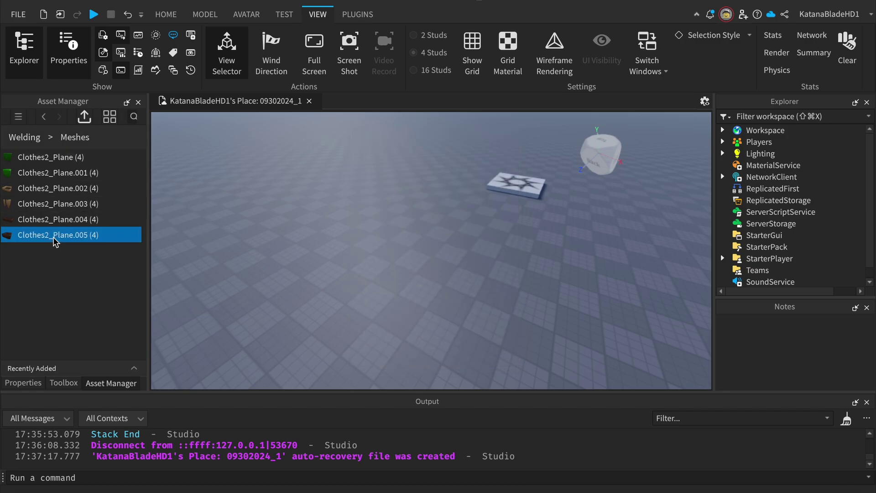
left_click(60, 163, "shift")
right_click(55, 178)
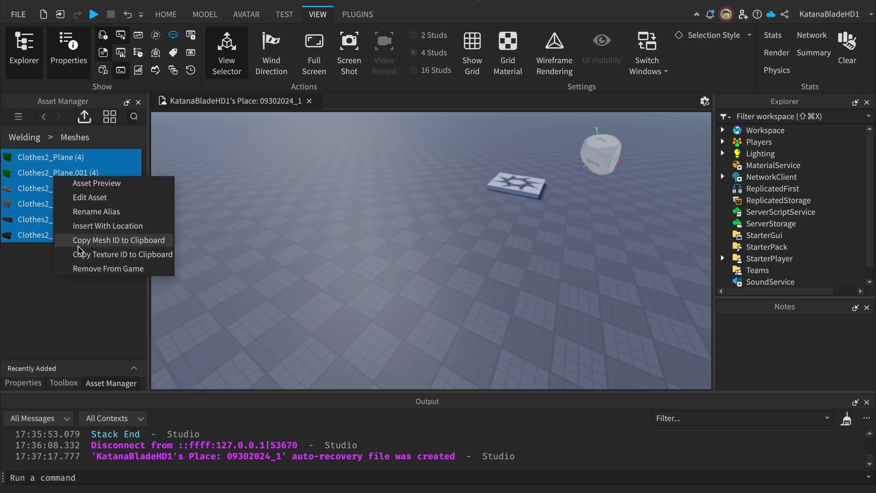
left_click(112, 226)
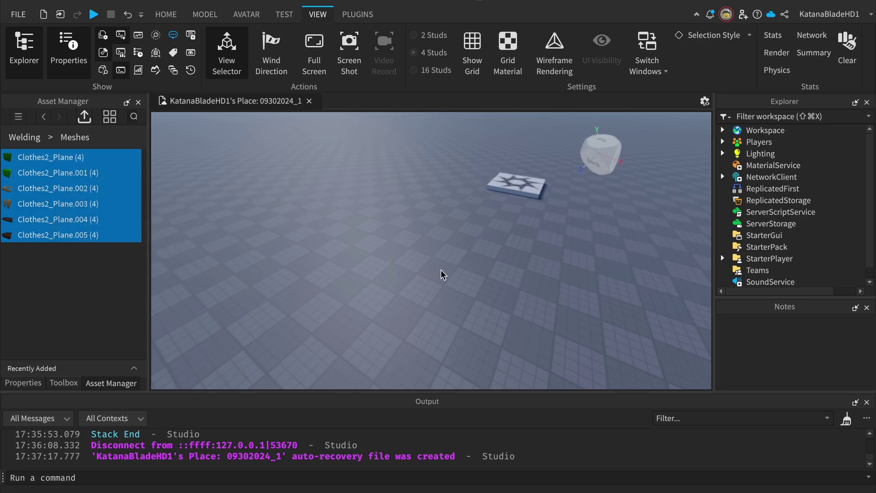
Examine the inserted clothing meshes up close in the viewport
left_click_drag(469, 268, 365, 244)
key("r")
key("r")
key("a")
key("w")
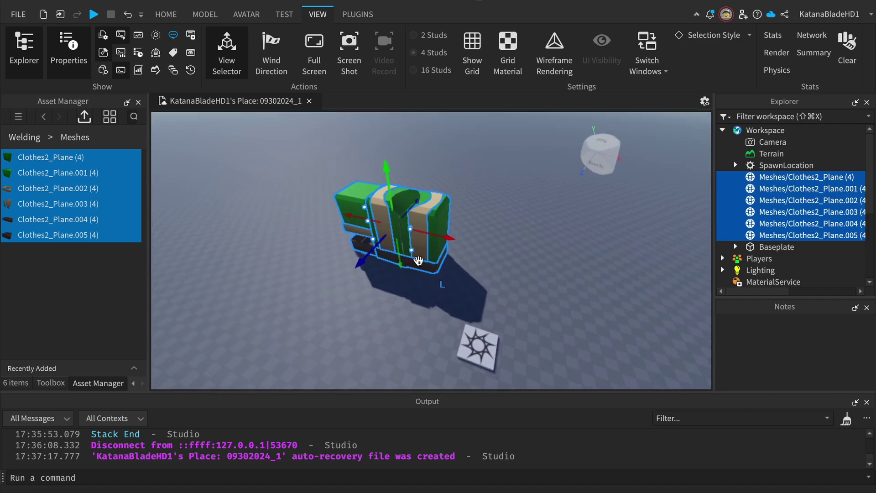
mouse_move(412, 260)
right_mouse_down()
mouse_move(421, 296)
mouse_move(362, 322)
mouse_move(527, 250)
mouse_move(399, 253)
right_mouse_up()
key("w")
key("w")
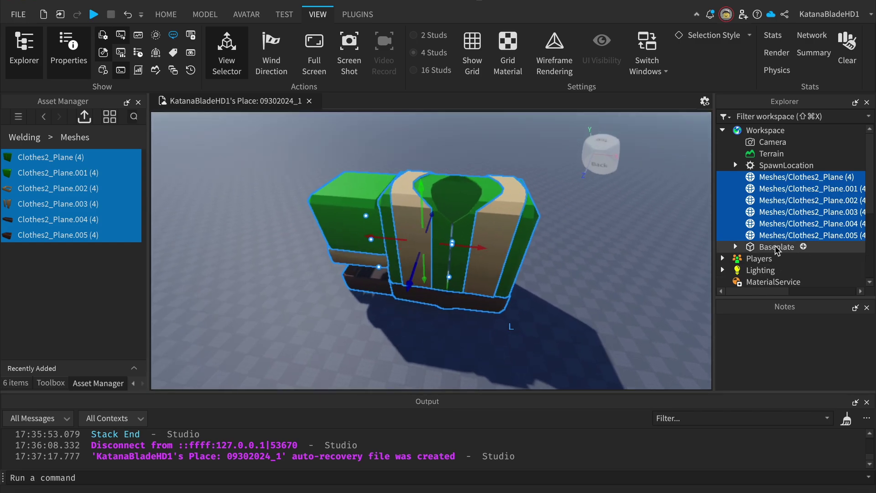
left_click(776, 247)
left_click(776, 236)
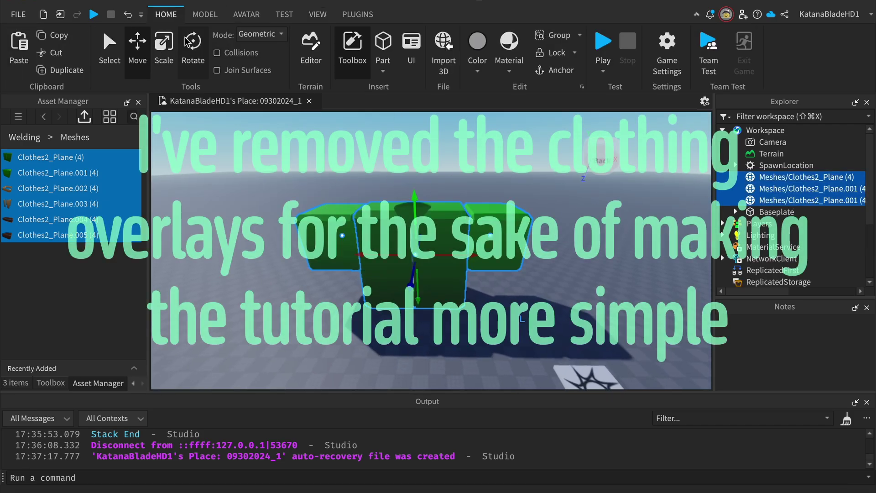
Scale down the torso mesh and the two arm meshes together
key("super+3")
left_click_drag(416, 196, 417, 274)
right_click_drag(418, 274, 397, 310)
scroll(432, 251, "up", 3)
right_click_drag(432, 251, 452, 269)
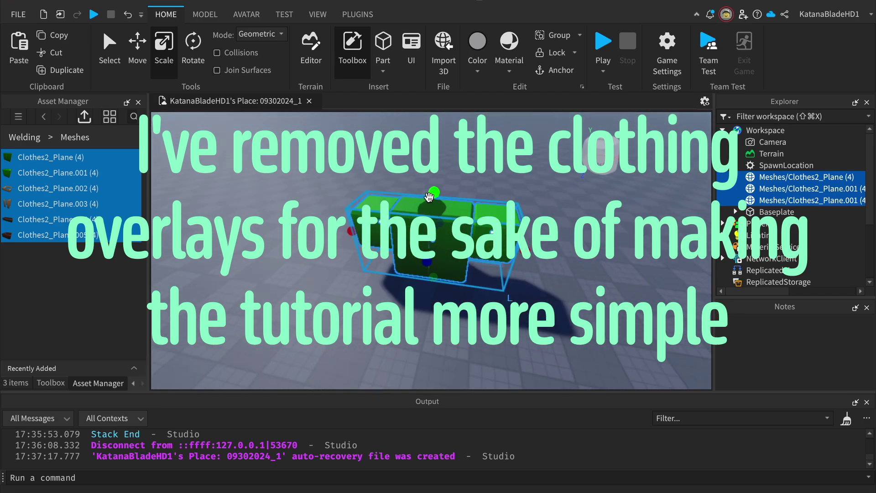
left_click_drag(432, 196, 436, 216)
Rename the middle clothing mesh, Meshes/Clothes2_Plane, as TorsoClothing
right_click(776, 200)
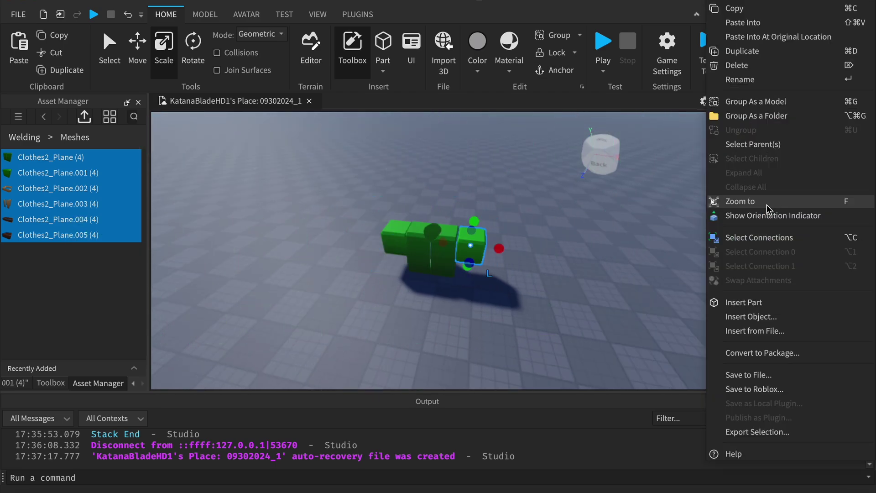
left_click(749, 198)
scroll(605, 218, "down", 3)
left_click(782, 180)
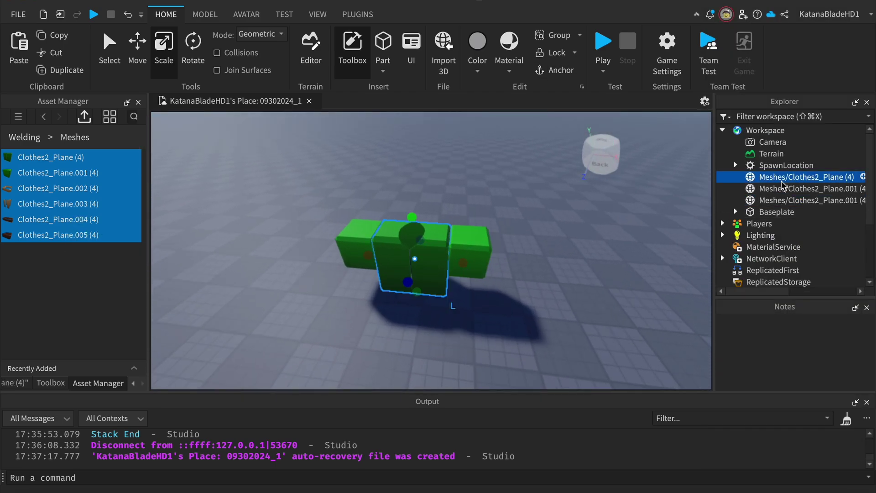
left_click(781, 178)
type("Torso")
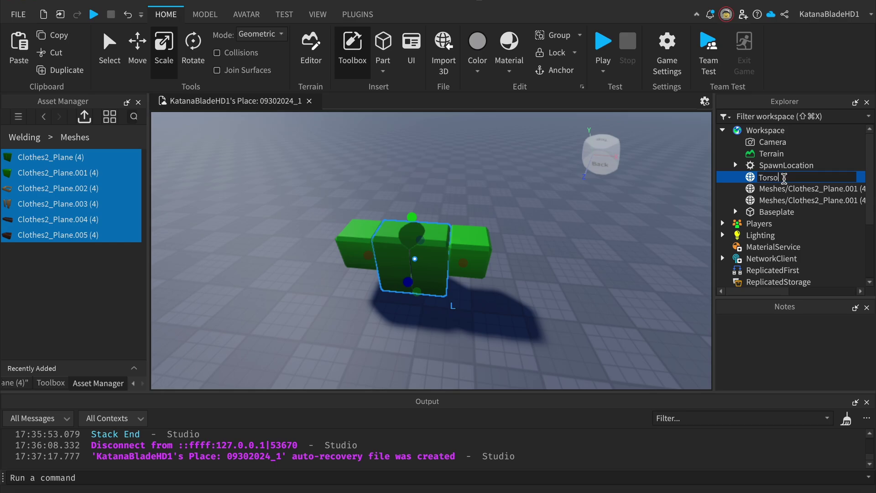
type("Clothing")
key("Return")
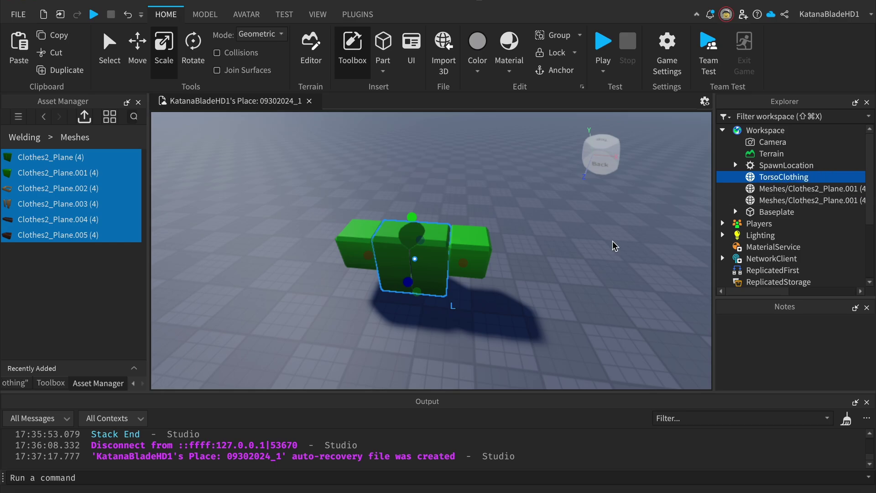
Rename the first Meshes/Clothes2_Plane.001 arm mesh as RightArmClothing
right_click_drag(671, 244, 697, 239)
left_click(776, 189)
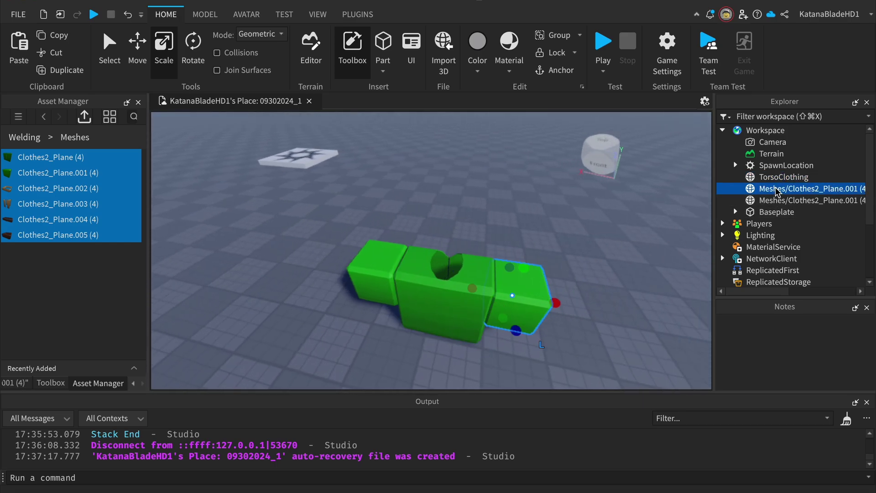
key("F2")
type("RightArmClothing")
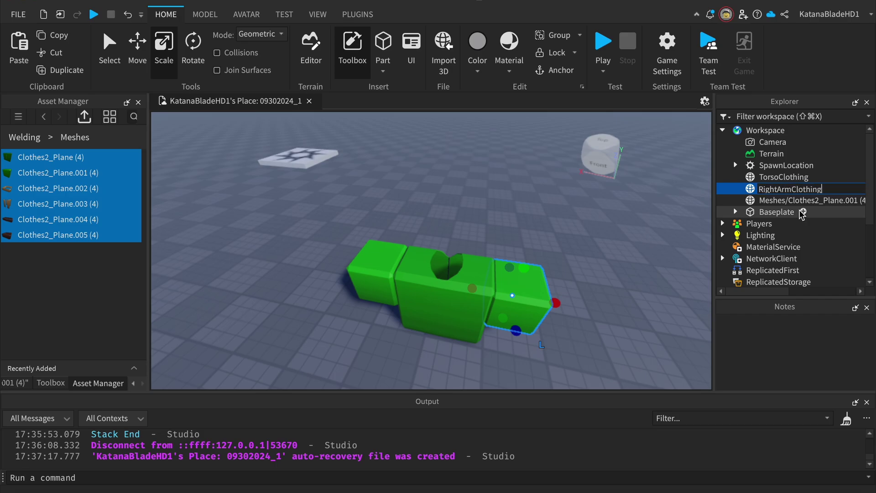
key("Return")
Rename the remaining Meshes/Clothes2_Plane.001 arm mesh as LeftArmClothing and clear the selection
left_click(790, 201)
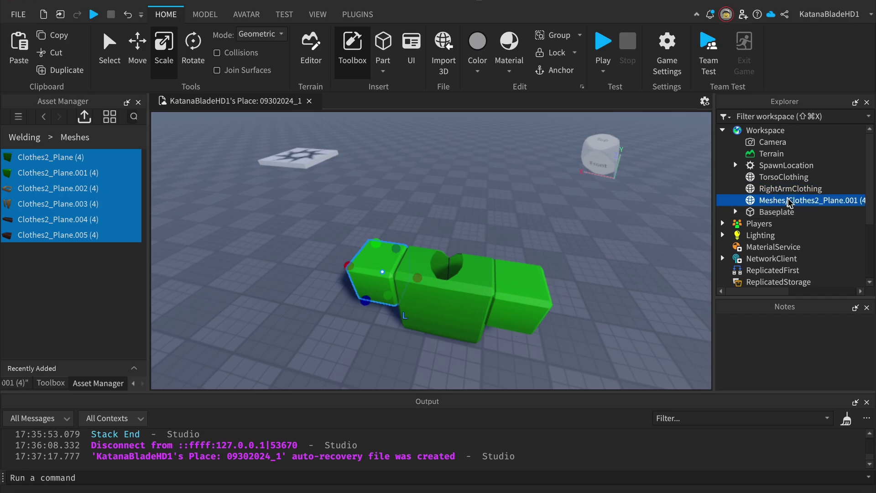
key("F2")
type("LeftArmClothing")
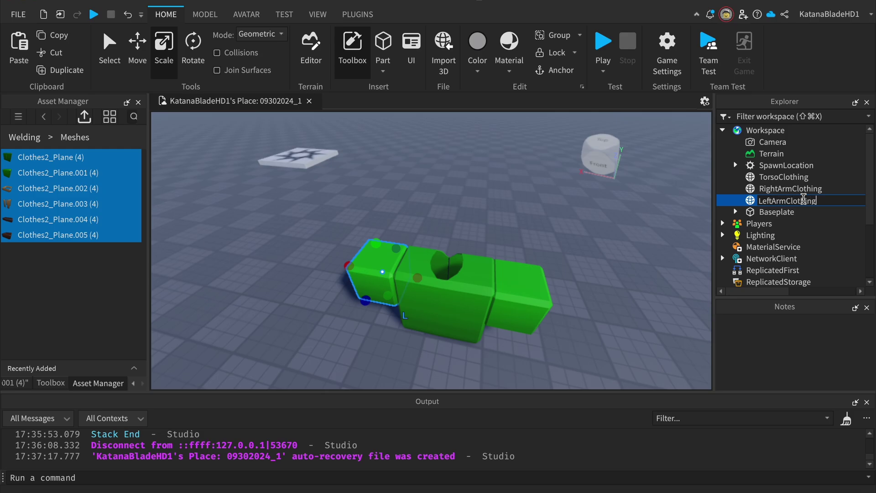
key("Return")
left_click(515, 200)
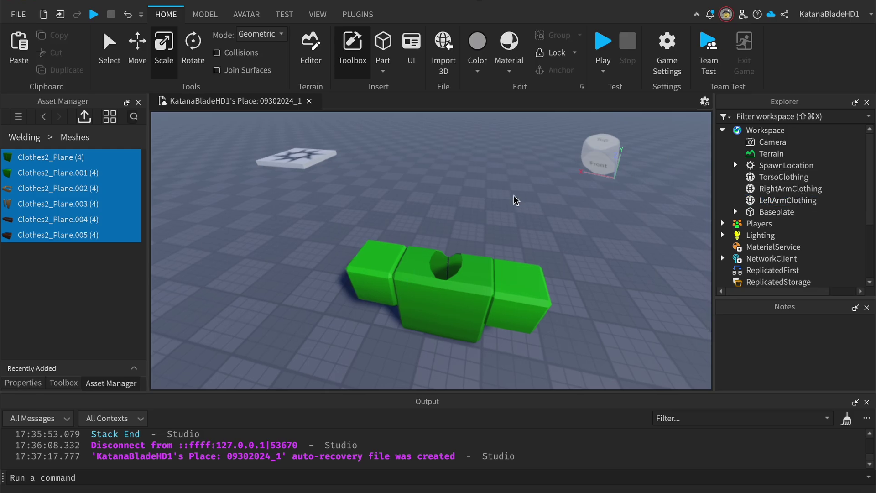
Generate a masculine R6 Block Avatar rig with the Rig Builder, beside the clothing meshes
right_click_drag(514, 200, 514, 196)
scroll(515, 196, "down", 5)
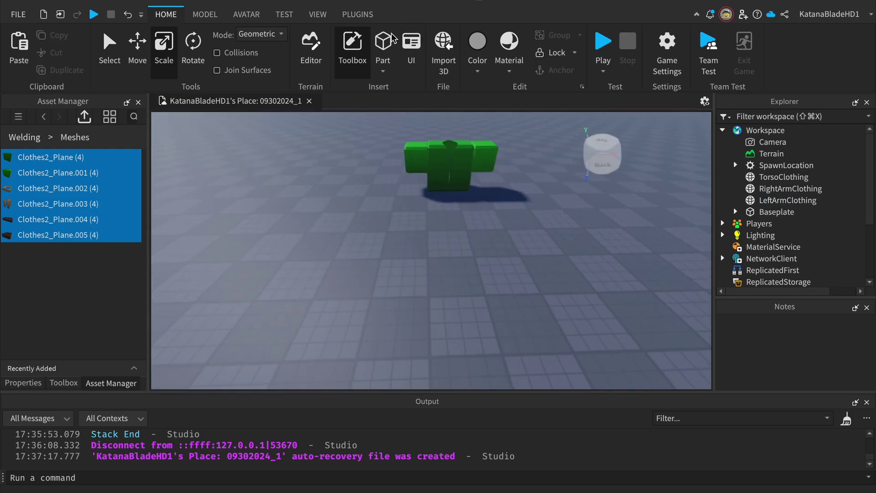
left_click(284, 14)
left_click(319, 15)
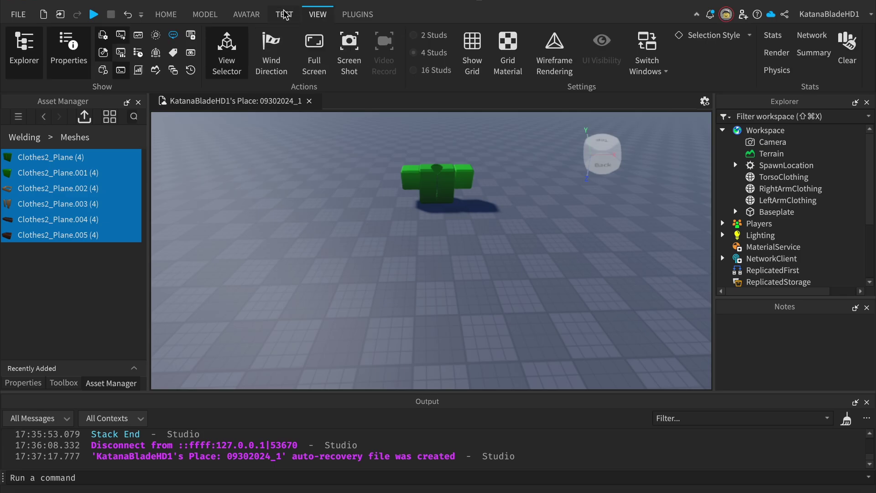
left_click(247, 14)
scroll(520, 302, "up", 3)
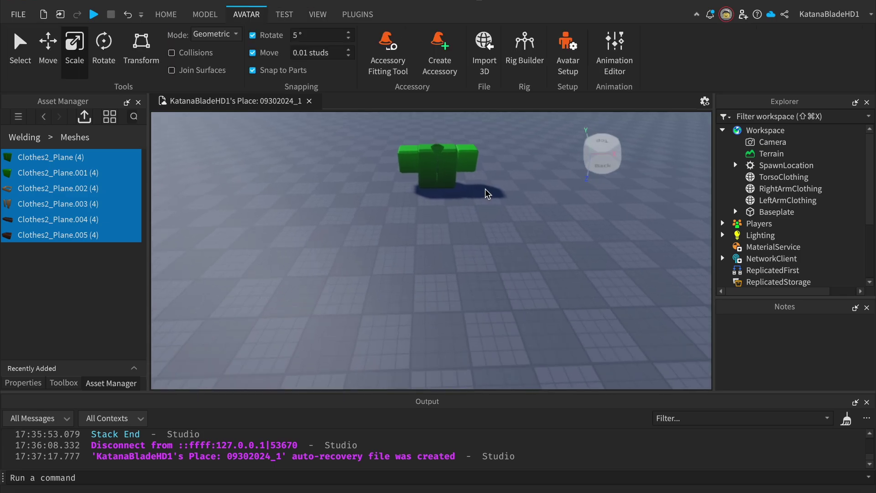
left_click(516, 55)
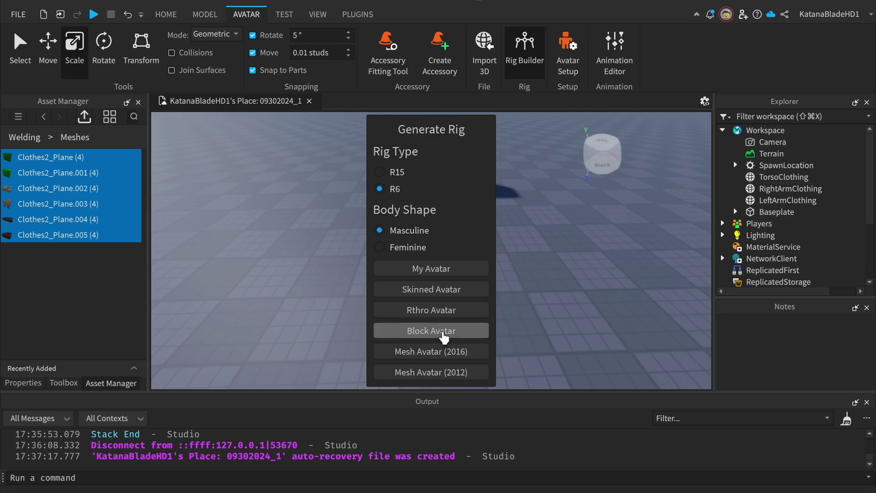
left_click(432, 331)
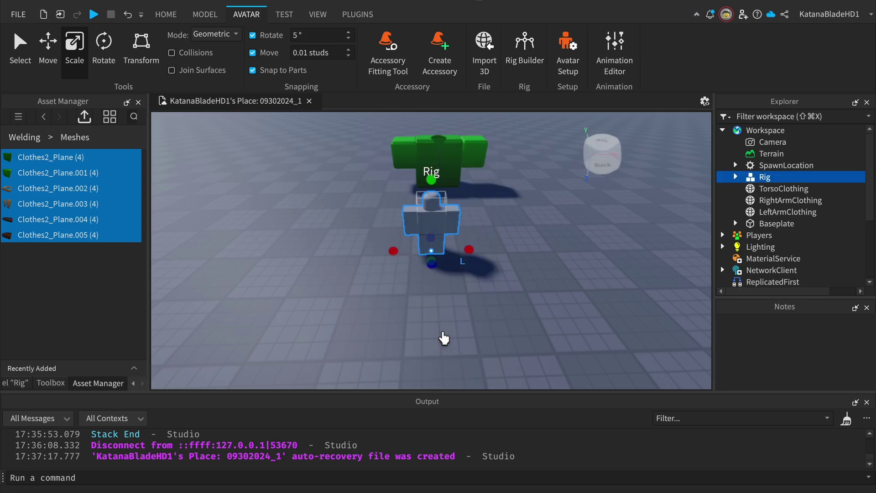
Scale TorsoClothing, RightArmClothing and LeftArmClothing down together towards the size of the rig
key("r")
key("r")
left_click_drag(364, 316, 427, 272)
left_click(784, 189)
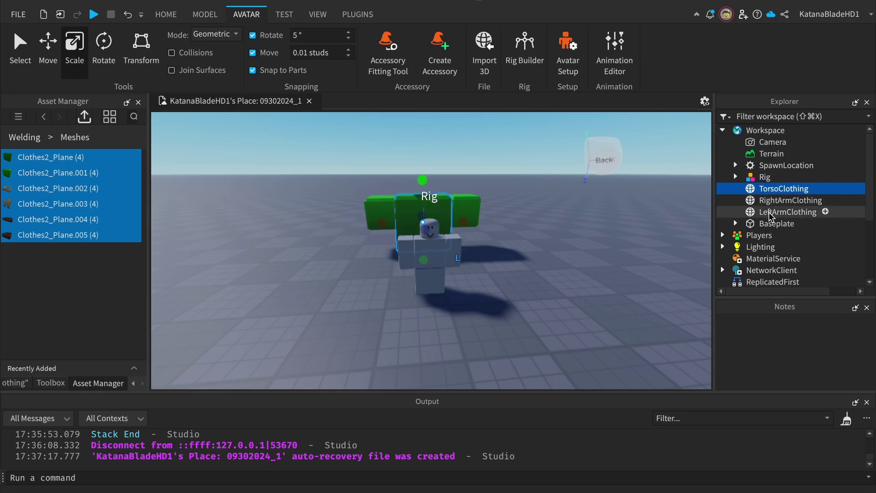
left_click(788, 211, "shift")
key("f")
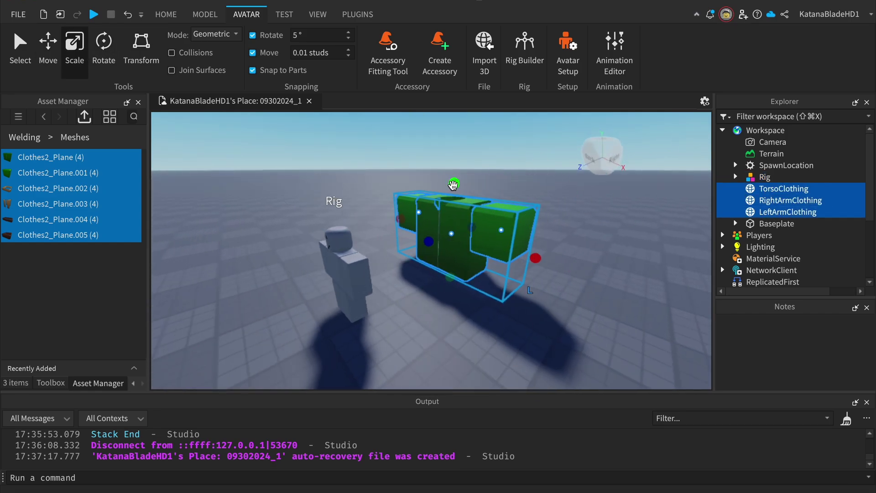
left_click_drag(455, 185, 452, 228)
Move the three selected clothing meshes onto the Rig so they cover its torso and arms
right_click_drag(478, 229, 454, 201)
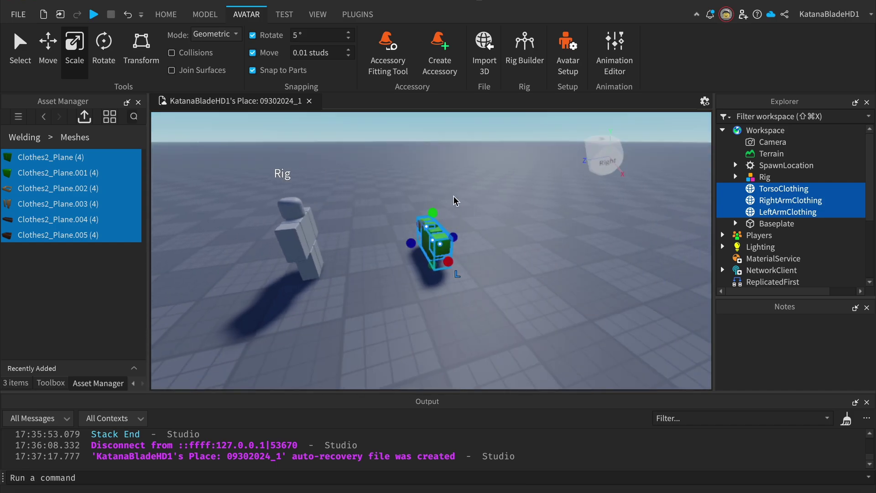
left_click(41, 64)
left_click_drag(470, 248, 295, 181)
right_click_drag(349, 195, 378, 199)
key("w")
key("a")
left_click_drag(409, 218, 398, 221)
key("a")
right_click_drag(399, 220, 403, 223)
key("w")
key("s")
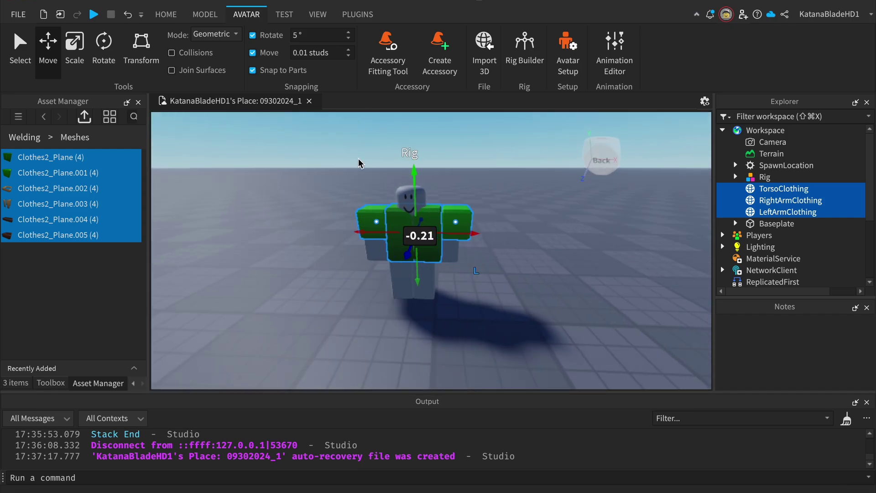
Scale the three clothing meshes down slightly to match the width of the rig's body
key("w")
left_click(82, 47)
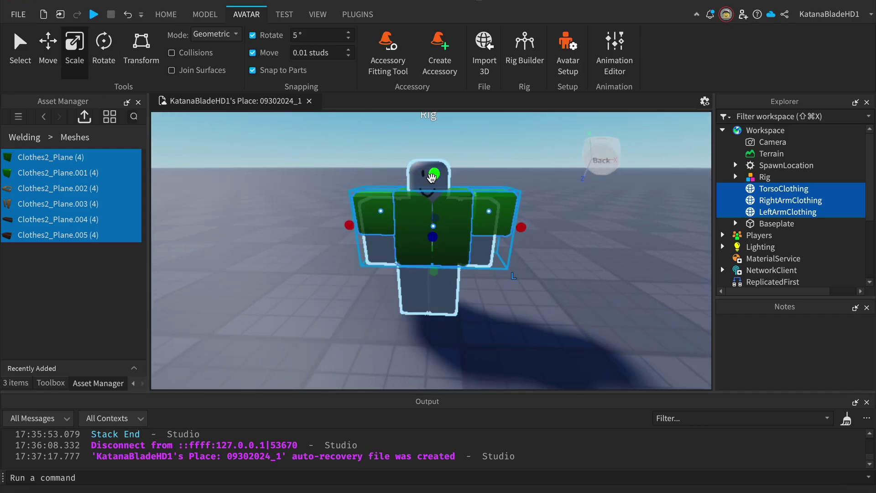
left_click_drag(434, 176, 432, 188)
Centre the three clothing meshes on the rig's body, sideways and front to back
left_click(48, 50)
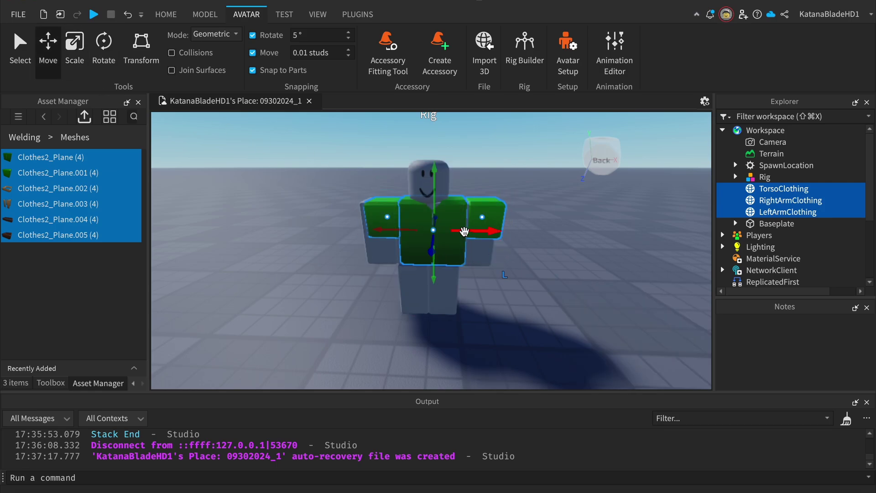
left_click_drag(464, 231, 461, 233)
right_click_drag(462, 233, 464, 237)
left_click_drag(419, 224, 410, 228)
right_click_drag(491, 228, 494, 226)
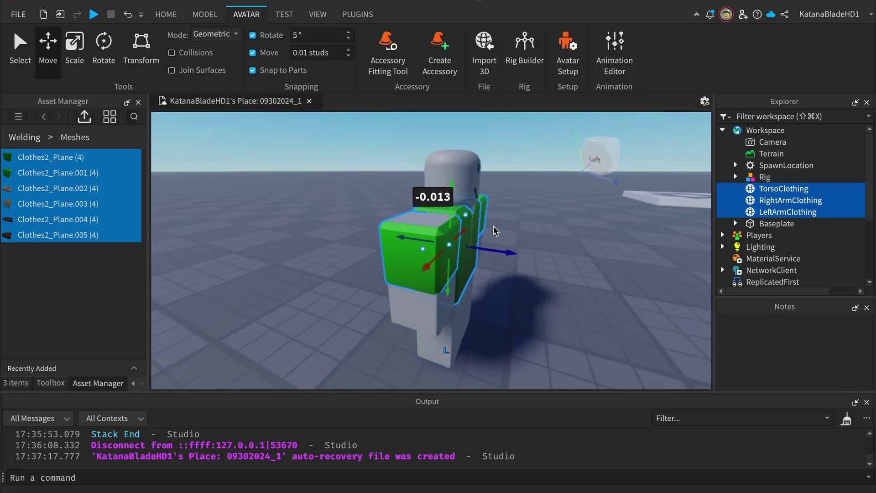
Nudge the clothing meshes slightly upward to sit flush on the rig's shoulders, and clear the selection
left_click_drag(452, 203, 452, 201)
right_click_drag(469, 199, 466, 199)
left_click_drag(420, 207, 420, 204)
scroll(489, 205, "down", 6)
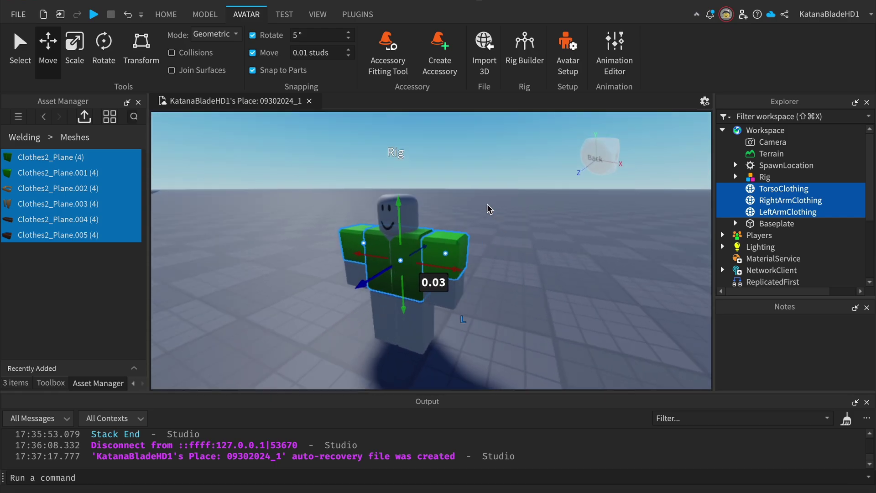
right_click_drag(487, 205, 483, 205)
left_click(590, 226)
right_click_drag(591, 225, 591, 224)
key("s")
key("w")
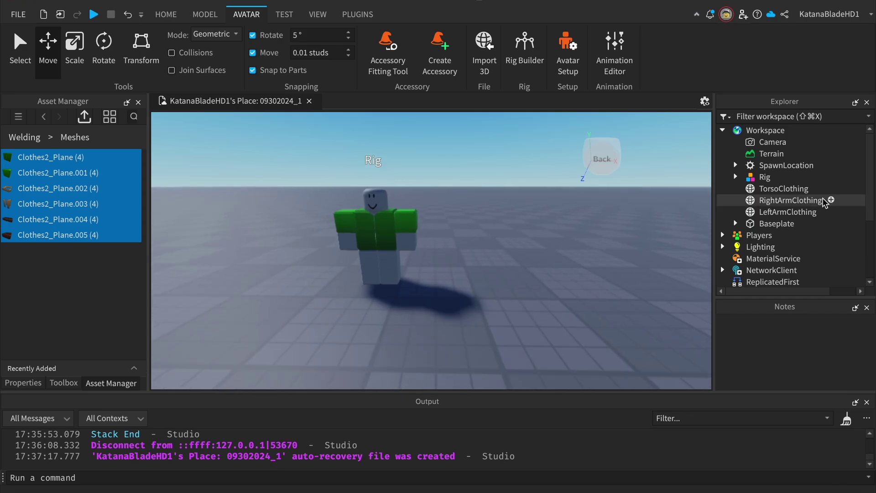
Parent TorsoClothing, RightArmClothing and LeftArmClothing to the Rig model
left_click(774, 192)
left_click(782, 213, "shift")
left_click_drag(772, 201, 771, 177)
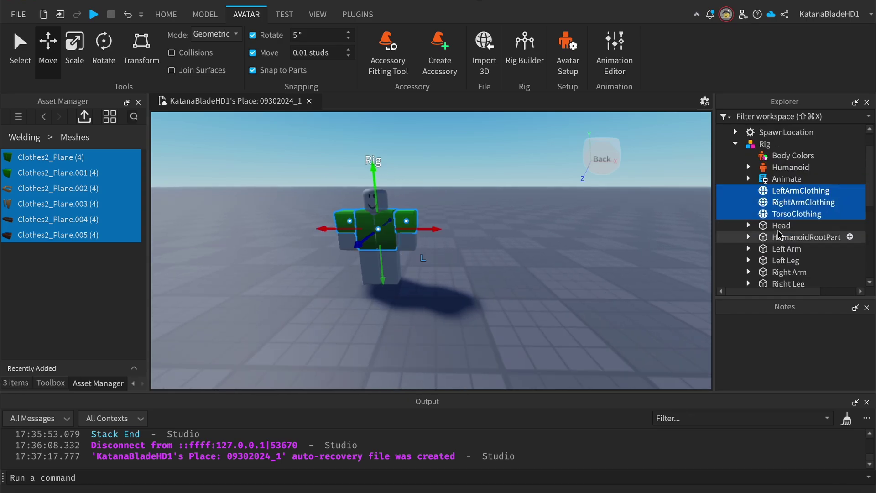
left_click(780, 226)
Insert a WeldConstraint into LeftArmClothing and copy that constraint
left_click(786, 191)
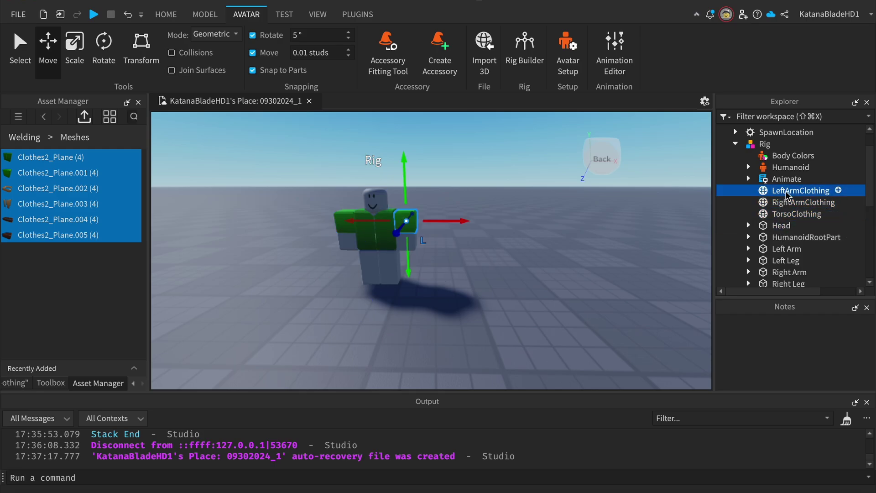
left_click(838, 190)
type("We")
left_click(774, 224)
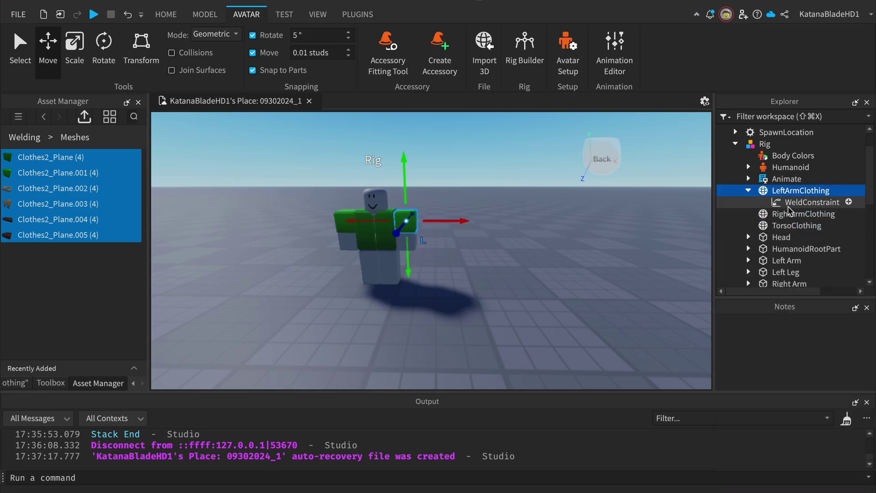
left_click(790, 205)
key("super+c")
left_click(793, 217)
key("super+v")
scroll(796, 210, "down", 1)
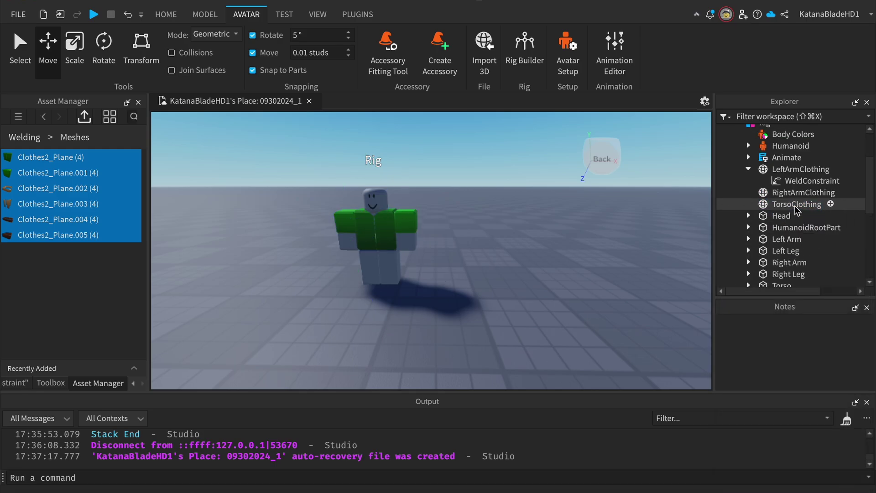
scroll(796, 210, "up", 2)
key("super+z")
scroll(795, 210, "down", 1)
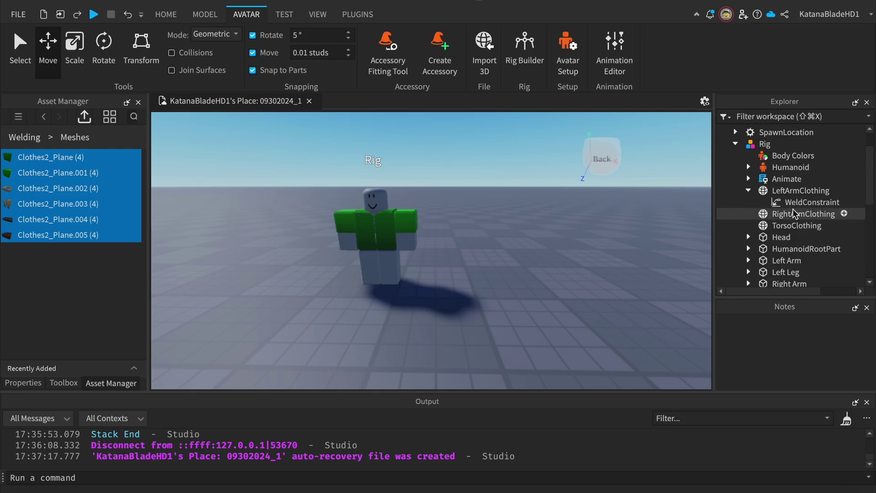
Paste the copied WeldConstraint as a child into both RightArmClothing and TorsoClothing
left_click(796, 214)
key("super+shift+v")
left_click(797, 237)
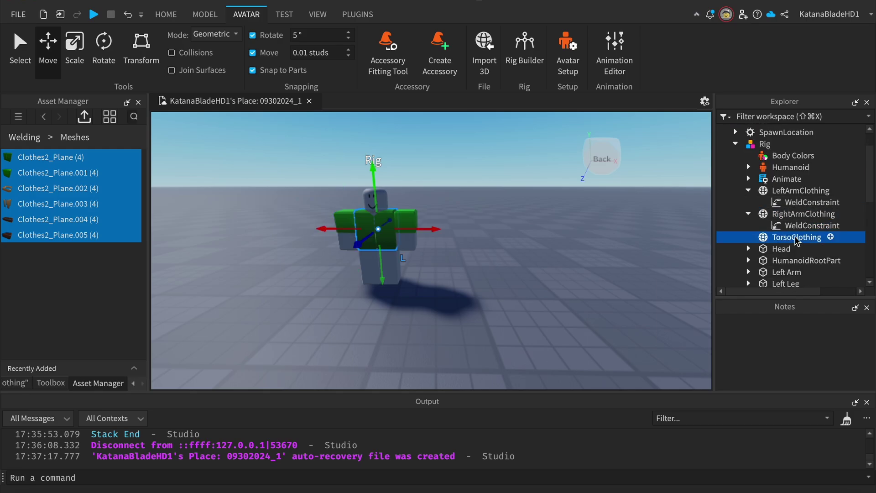
key("super+shift+v")
Set the LeftArmClothing weld's Part0 to LeftArmClothing and its Part1 to the rig's Left Arm
left_click(813, 225)
left_click(798, 203)
key("f")
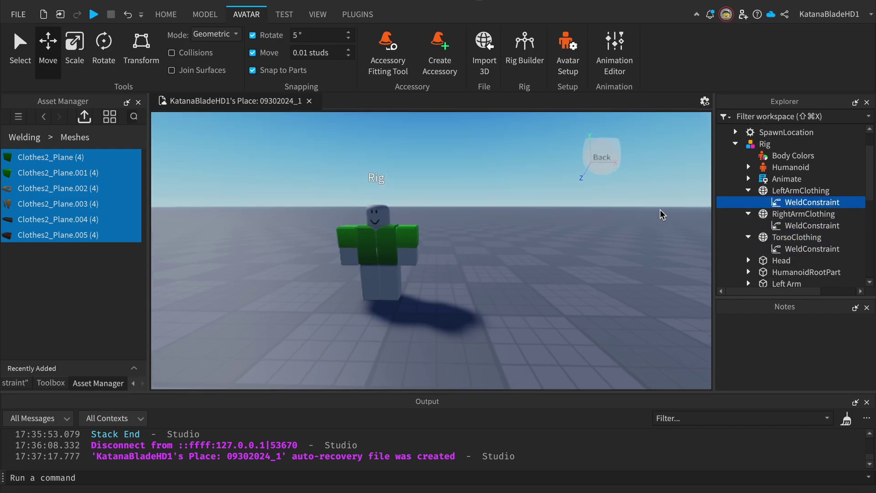
left_click(21, 384)
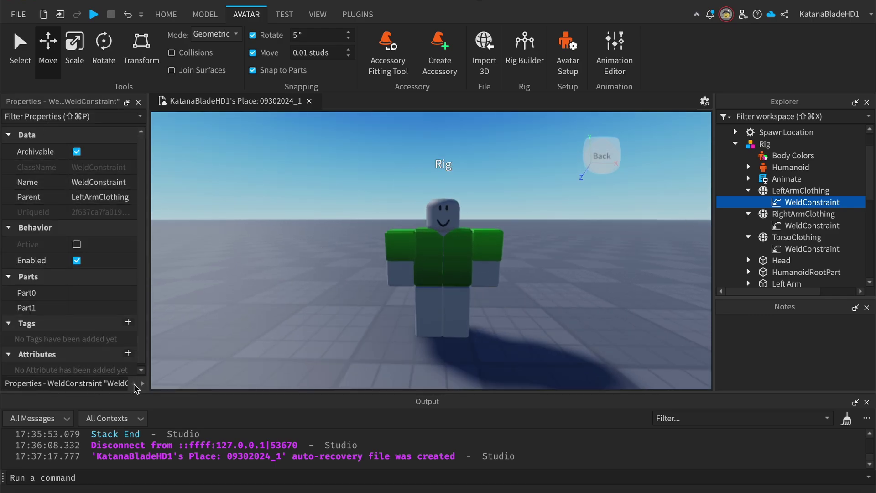
left_click(109, 294)
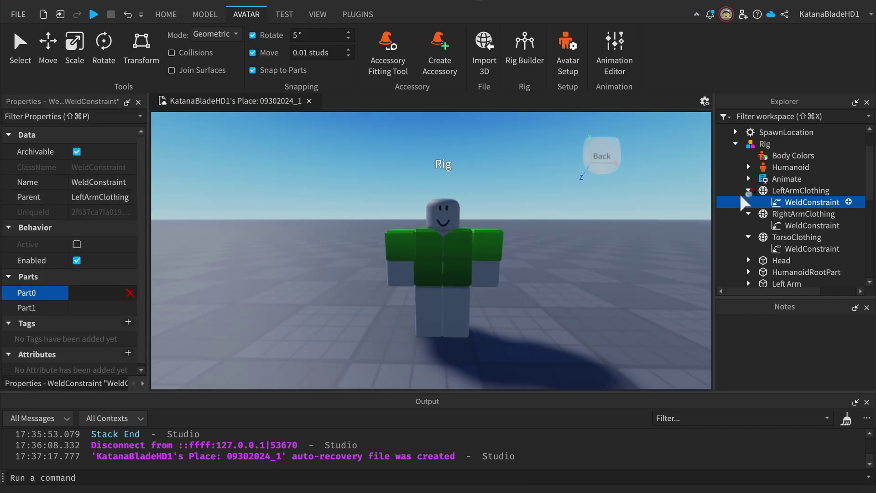
right_click_drag(689, 197, 666, 201)
left_click(796, 189)
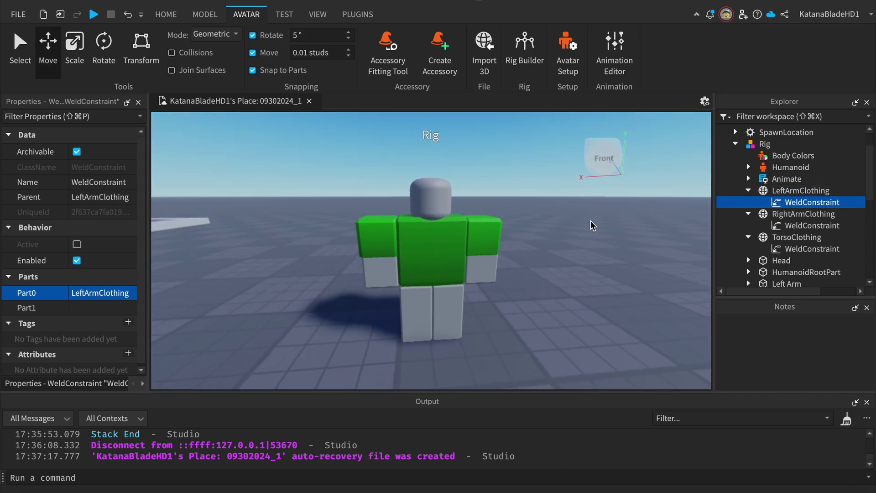
left_click(78, 309)
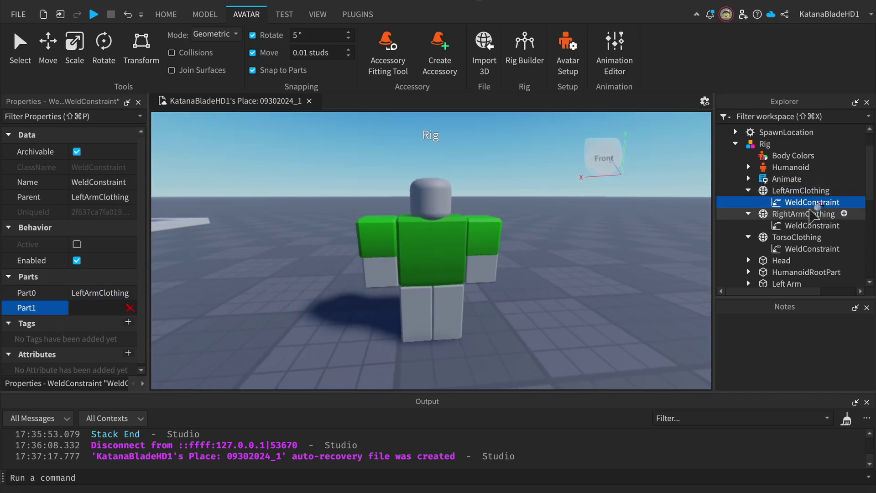
scroll(811, 211, "down", 3)
left_click(787, 185)
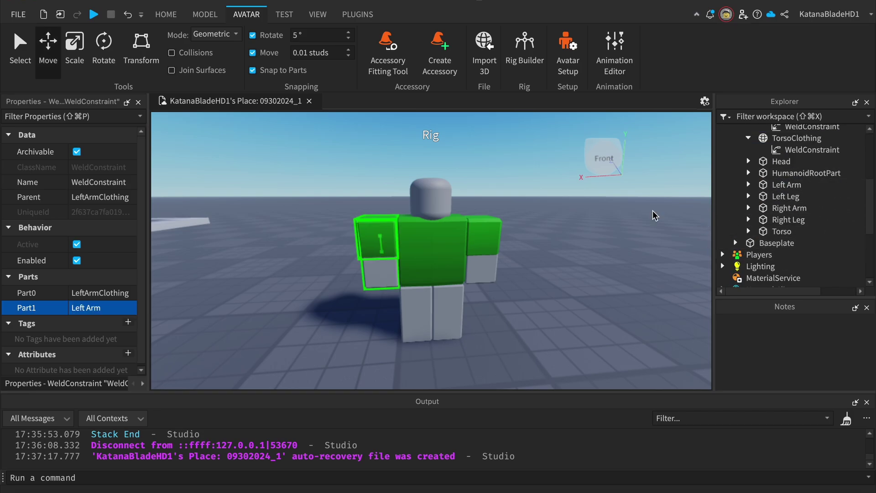
Set the RightArmClothing weld's Part0 to RightArmClothing and its Part1 to the rig's Right Arm
scroll(509, 237, "up", 5)
left_click(784, 185)
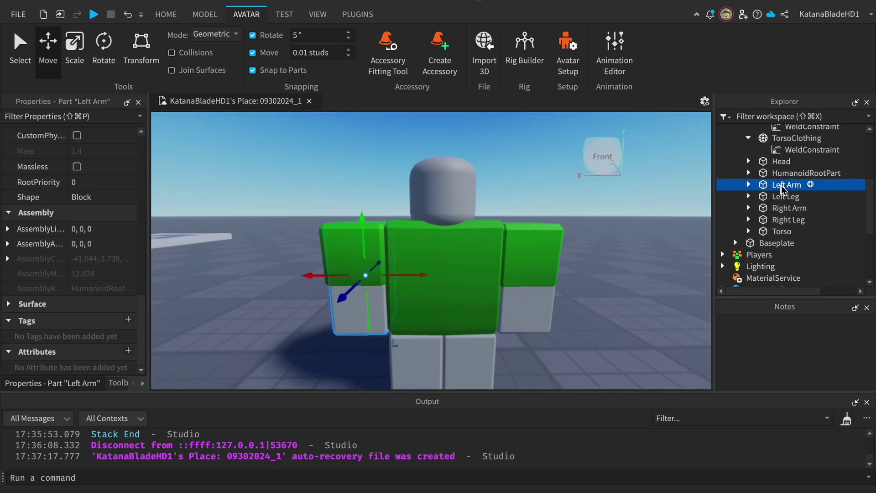
scroll(783, 189, "up", 2)
left_click(808, 193)
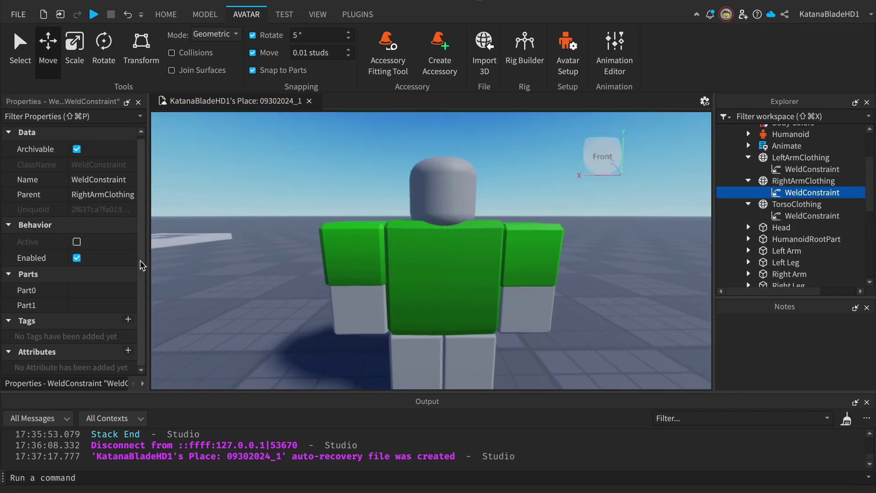
left_click(44, 290)
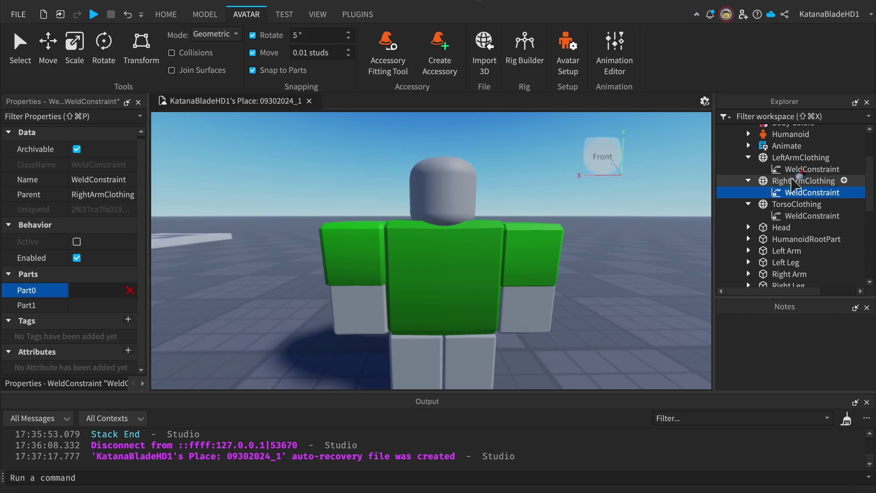
left_click(794, 182)
left_click(28, 305)
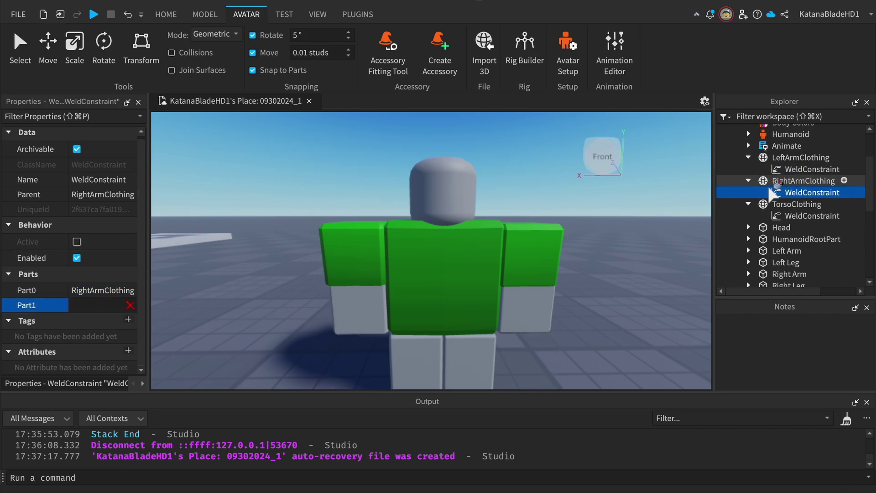
scroll(770, 187, "down", 3)
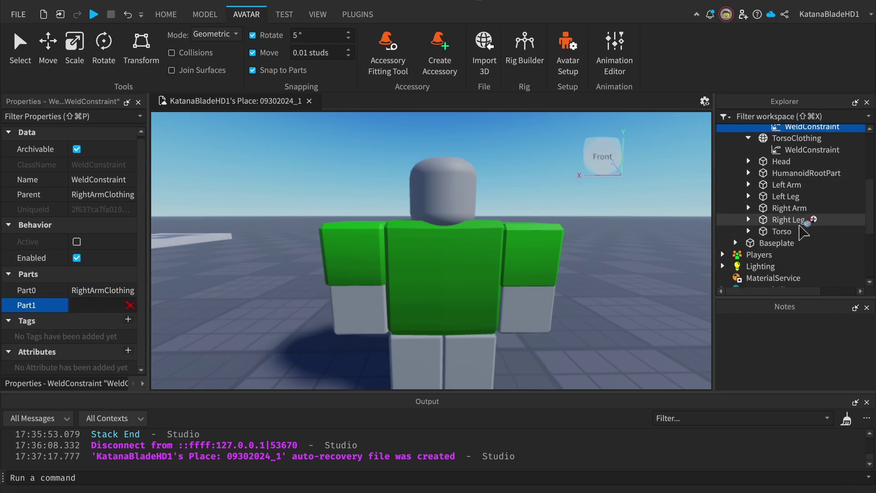
left_click(796, 208)
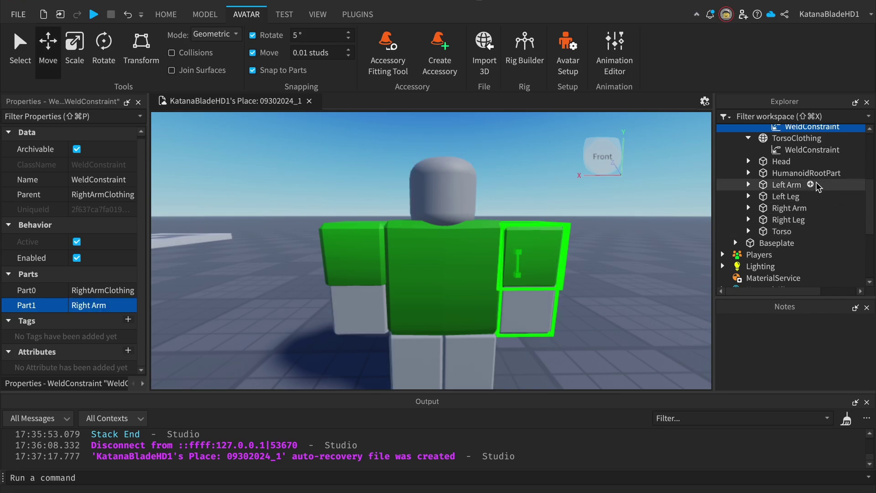
Set the TorsoClothing weld's Part0 to TorsoClothing and Part1 to the rig's Torso, and clear the selection
left_click(87, 290)
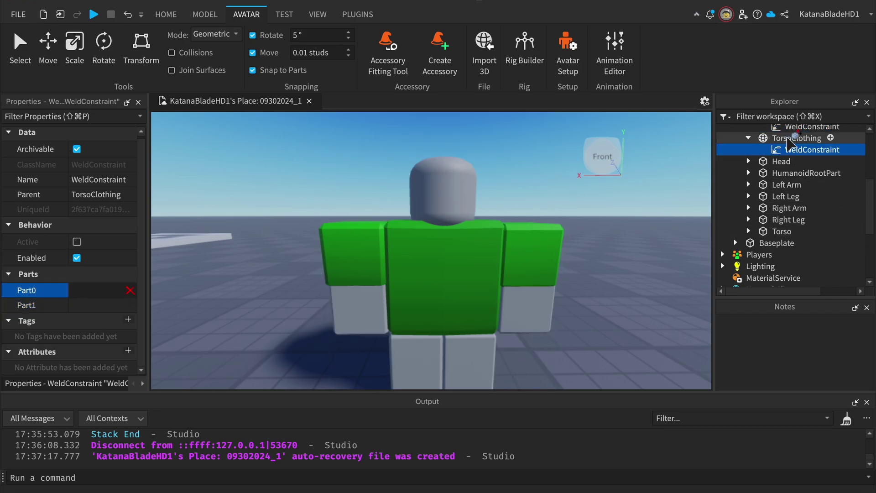
left_click(795, 138)
left_click(96, 305)
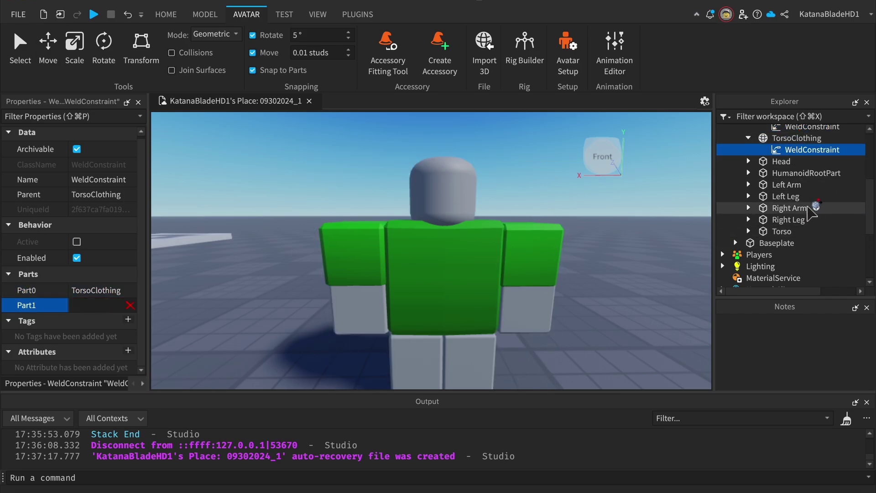
left_click(773, 233)
scroll(615, 211, "down", 4)
right_click_drag(614, 211, 508, 246)
left_click(625, 215)
Collapse the TorsoClothing, RightArmClothing and LeftArmClothing entries in the object hierarchy
scroll(508, 246, "up", 2)
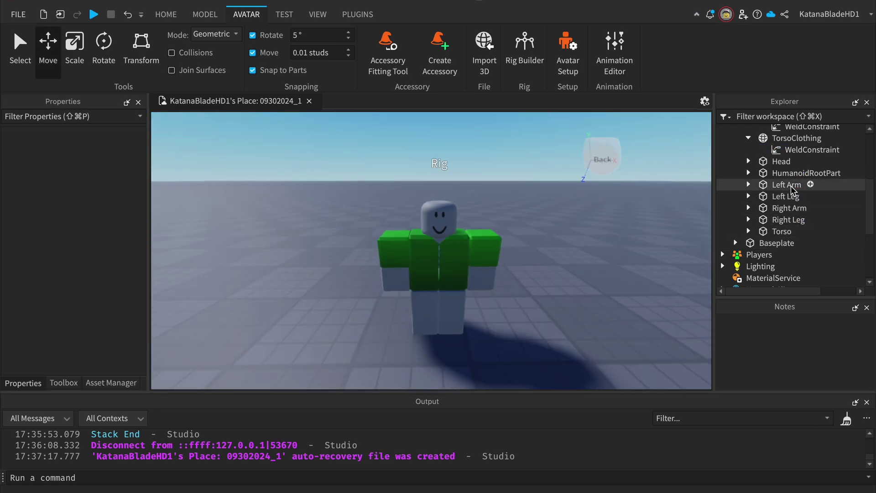
left_click(786, 197)
scroll(795, 179, "up", 3)
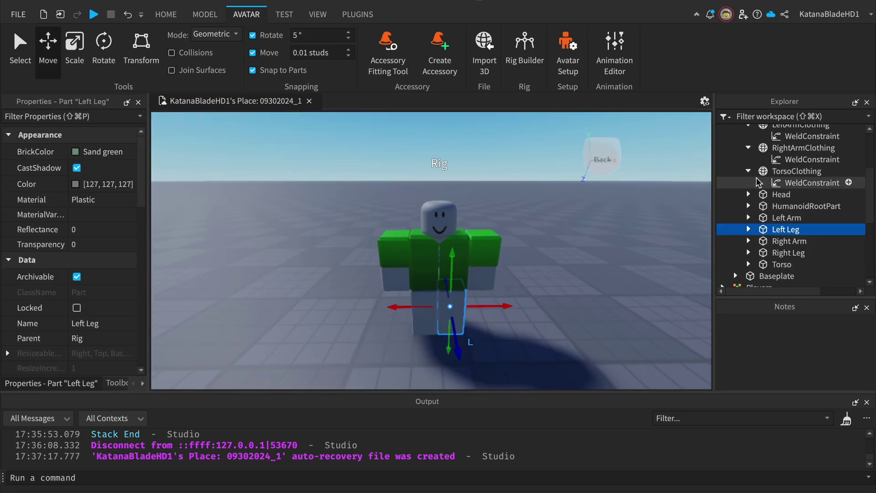
left_click(750, 168)
left_click(749, 147)
left_click(749, 126)
scroll(758, 142, "up", 3)
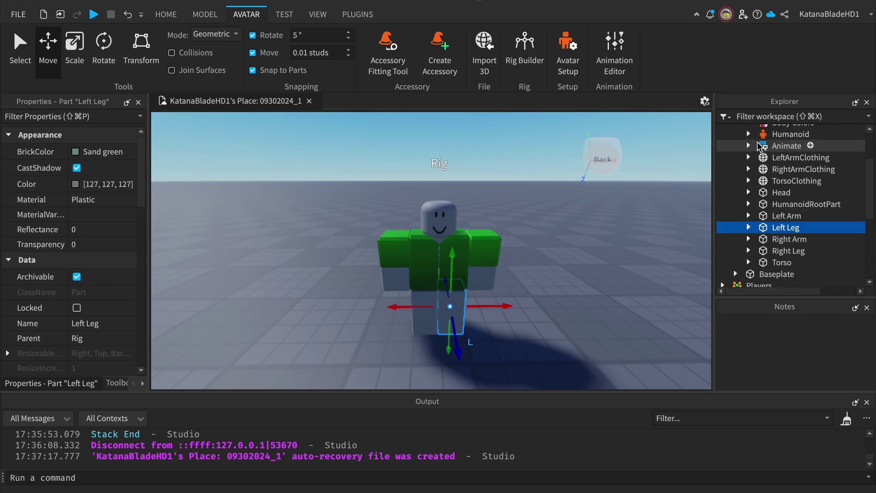
left_click(784, 190)
left_click(784, 214)
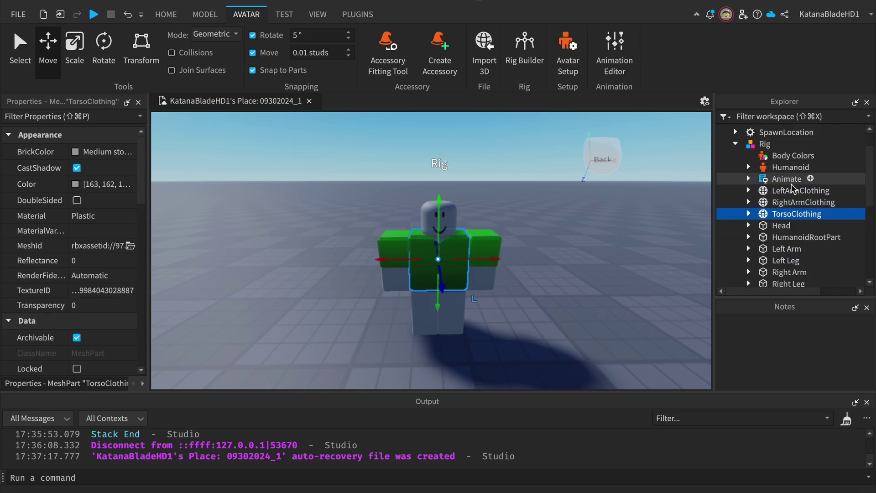
Rename the Rig model as StarterCharacter and move it into StarterPlayer
left_click(765, 145)
double_click(765, 146)
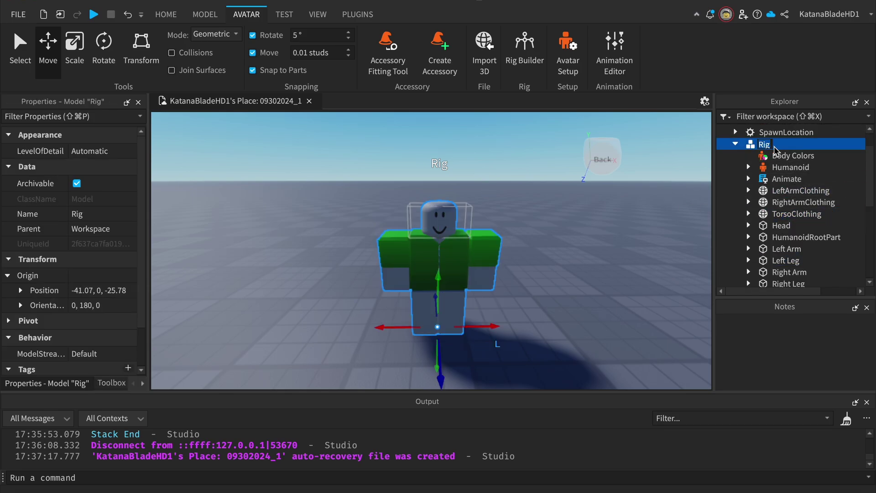
type("Startchar")
key("BackSpace")
key("BackSpace")
key("BackSpace")
key("BackSpace")
type("erCharacter")
key("Return")
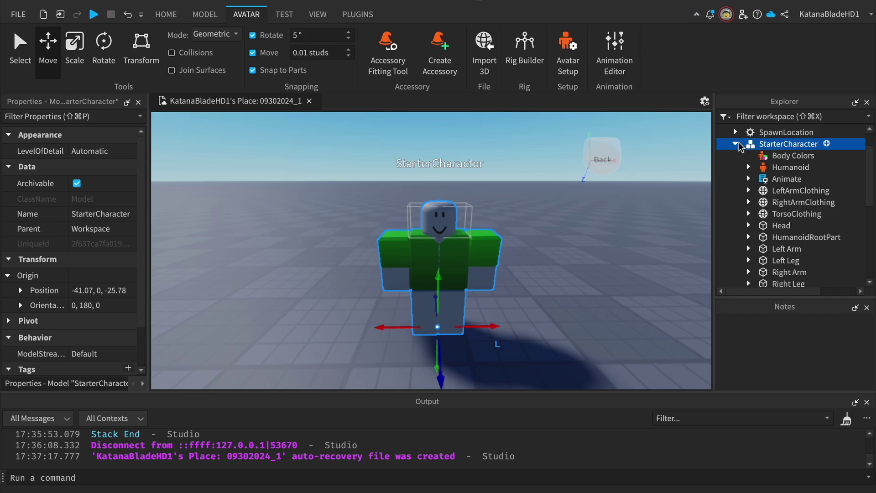
left_click_drag(774, 147, 765, 247)
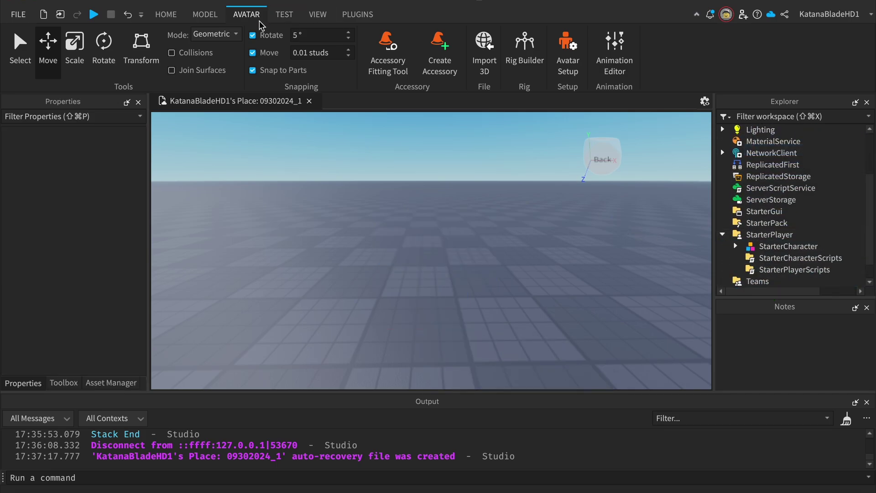
Playtest the place and run the character around to check how the welded clothing follows its torso and arms
left_click(94, 14)
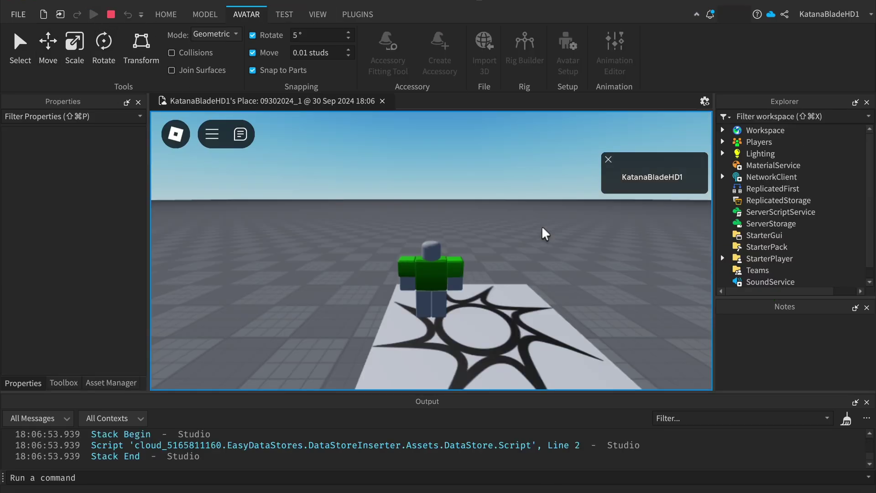
left_click(608, 160)
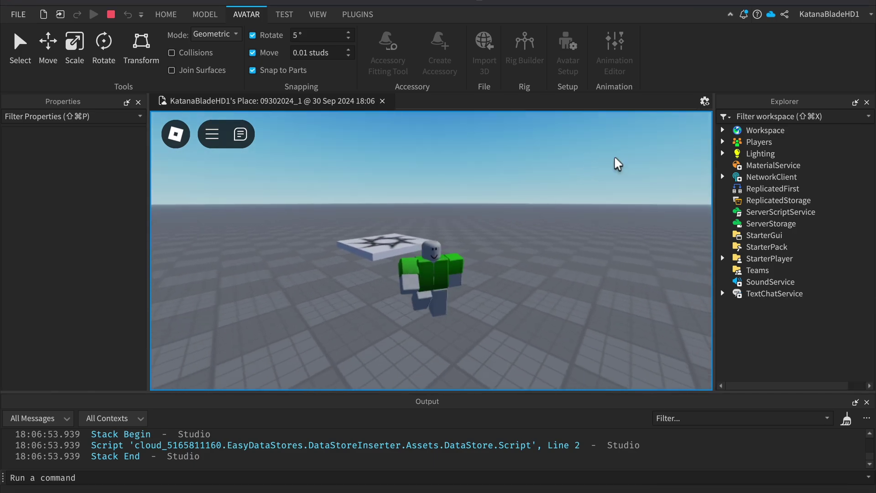
key("w")
scroll(559, 172, "up", 2)
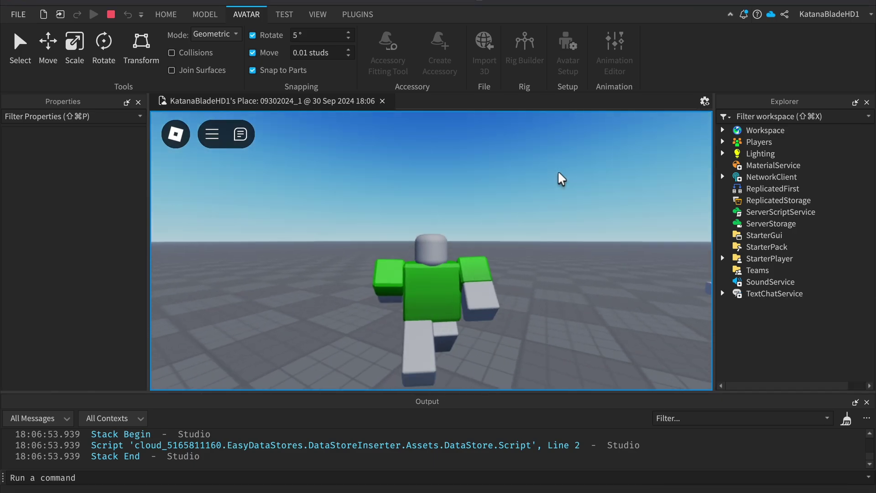
key("s")
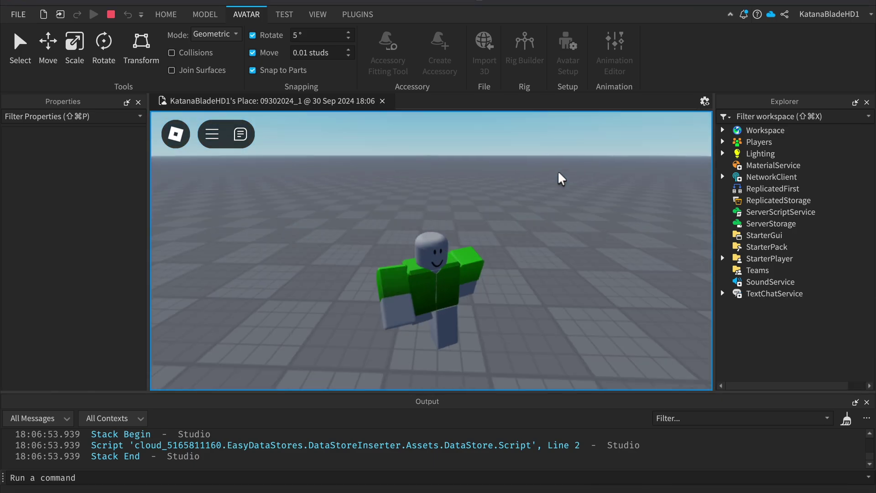
key("w")
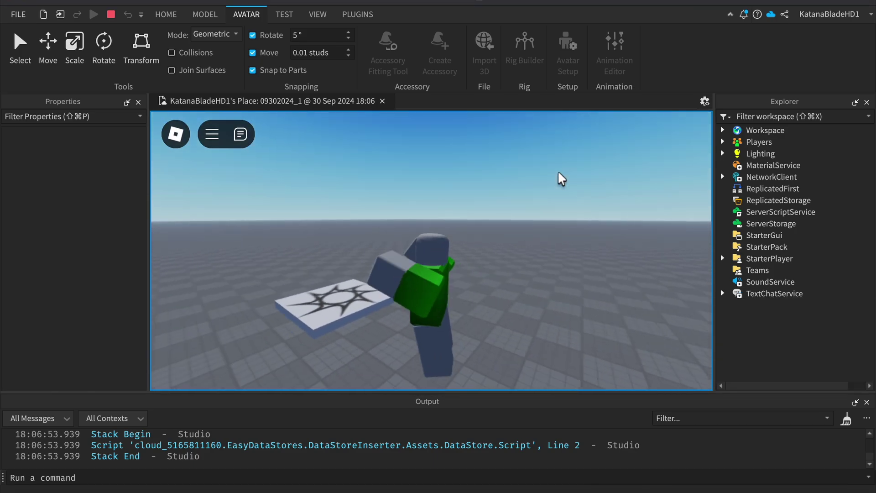
key("s")
key("w")
key("s")
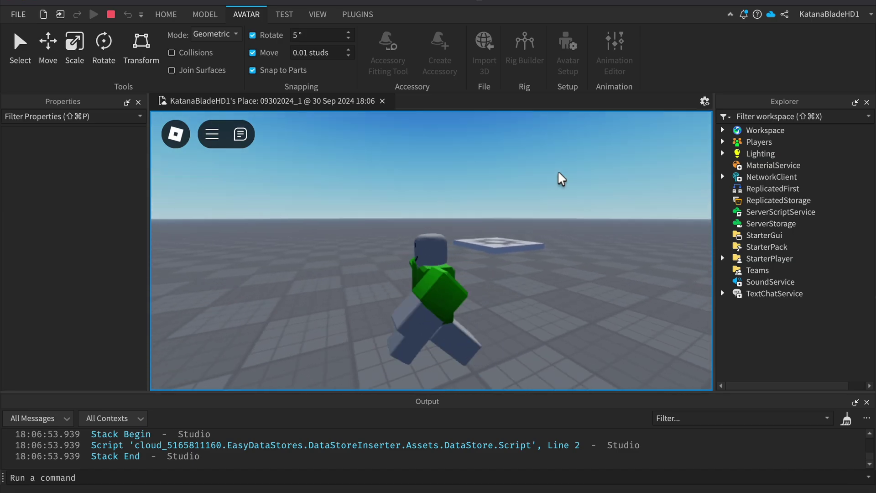